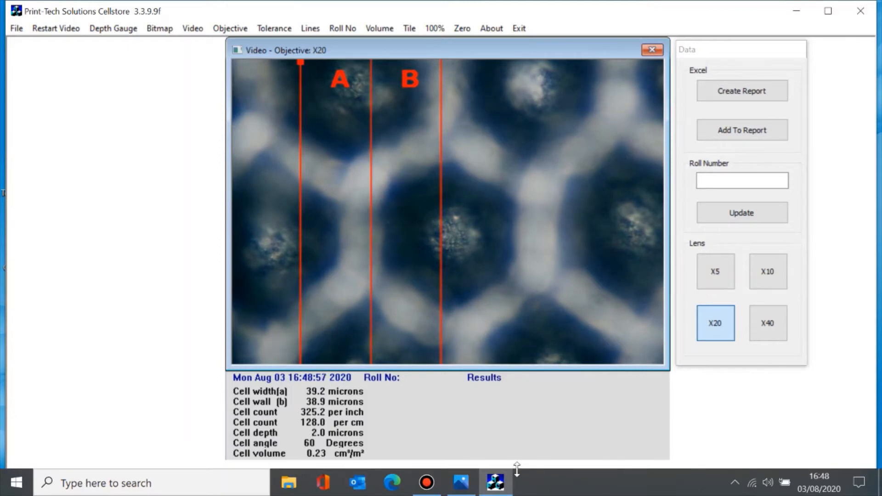
View the photo of the scope with the Sylvac gauge, then return to Cellstore
{"action": "left_click", "coordinate": [460, 482]}
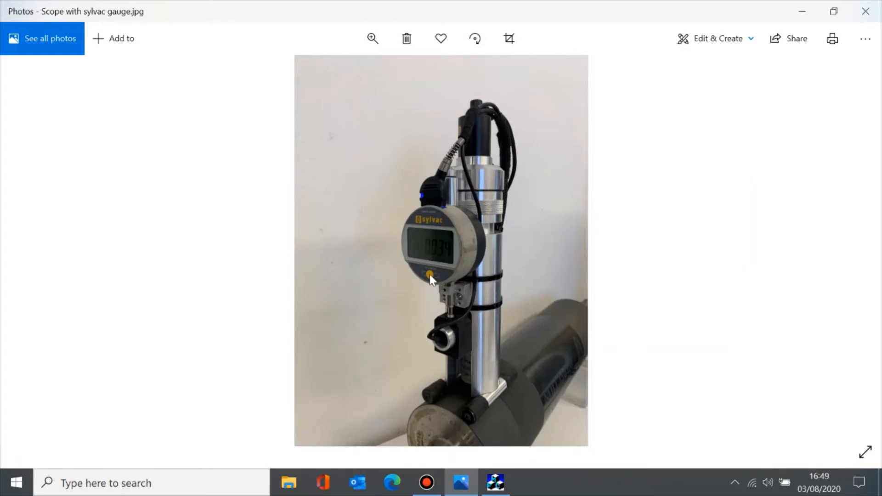
{"action": "left_click", "coordinate": [503, 490]}
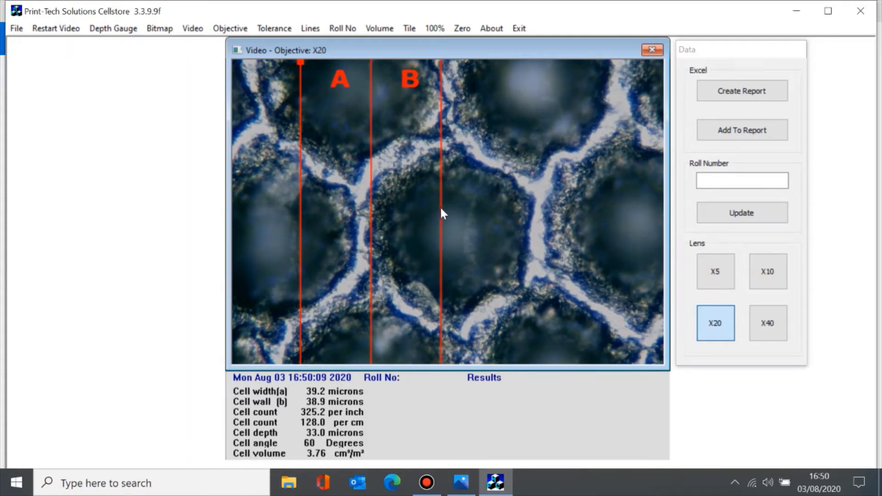
Place the three measuring lines across the central cell and its adjoining wall, for a cell width of about 92 microns and wall of about 7 microns
{"action": "left_click_drag", "start_coordinate": [440, 209], "coordinate": [548, 232]}
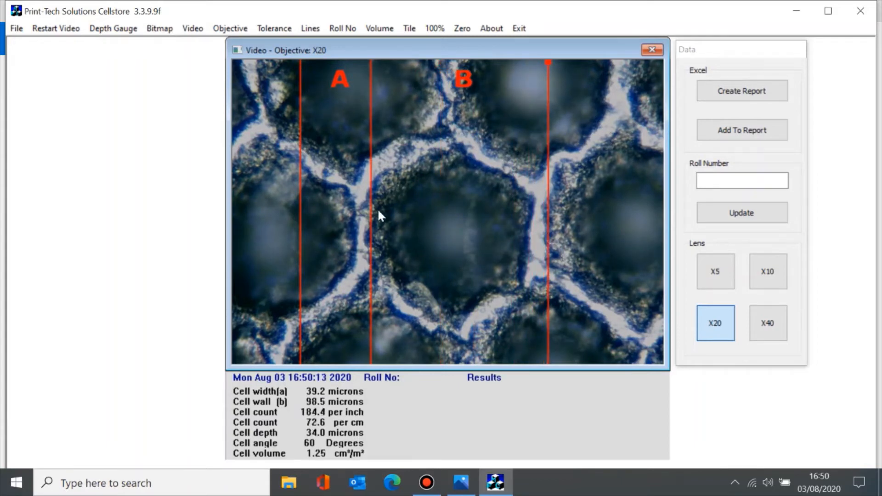
{"action": "left_click_drag", "start_coordinate": [369, 208], "coordinate": [523, 248]}
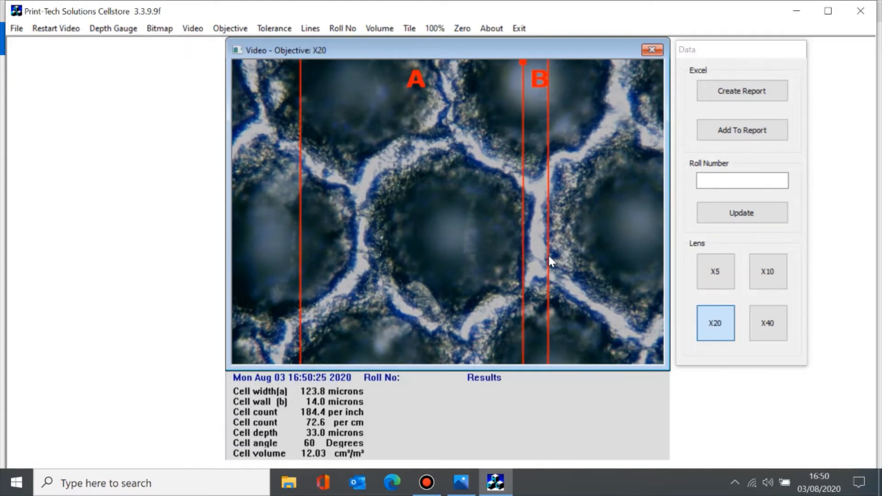
{"action": "left_click_drag", "start_coordinate": [548, 257], "coordinate": [532, 245]}
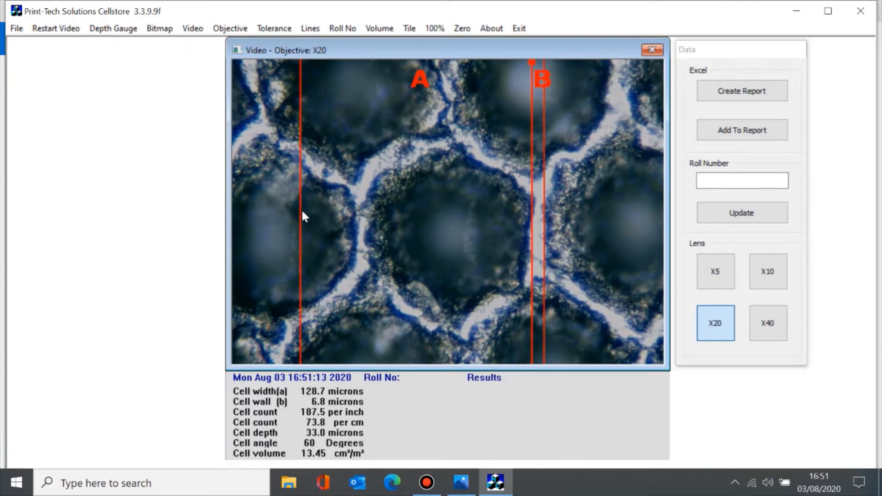
{"action": "left_click_drag", "start_coordinate": [301, 213], "coordinate": [367, 222]}
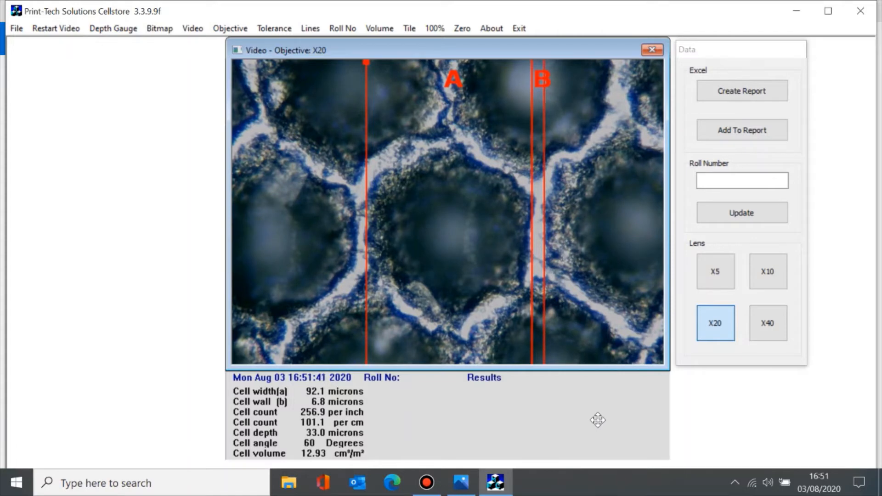
Enter 123abc as the roll number and update the results with it
{"action": "left_click", "coordinate": [739, 181]}
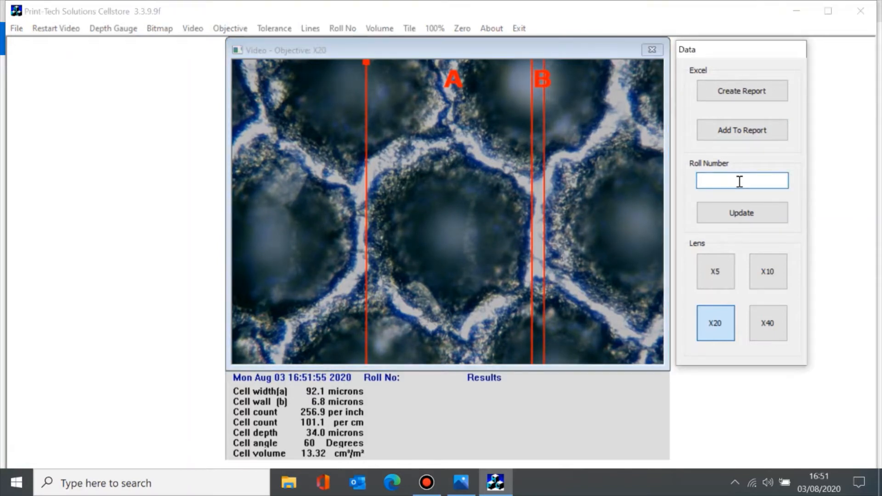
{"action": "type", "text": "123abc"}
{"action": "left_click", "coordinate": [743, 214]}
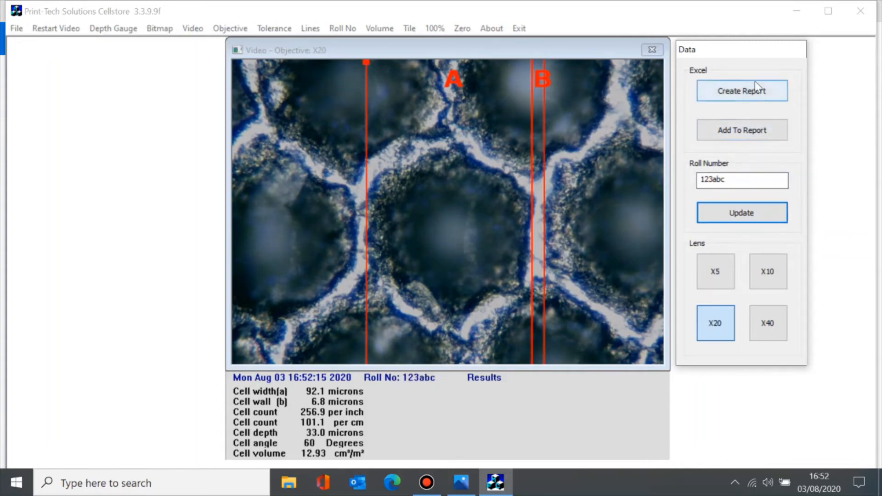
Create an Excel report of the measurement and save it to the Desktop as test2
{"action": "left_click", "coordinate": [762, 93]}
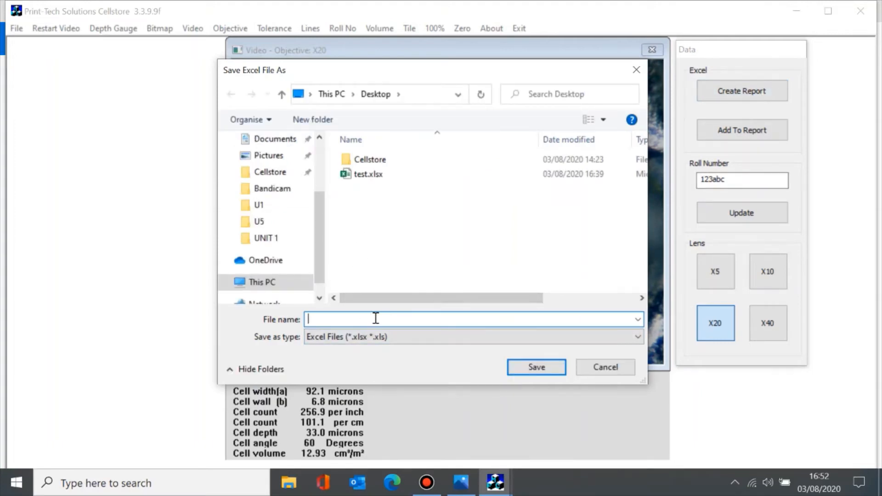
{"action": "type", "text": "test2"}
{"action": "left_click", "coordinate": [541, 367]}
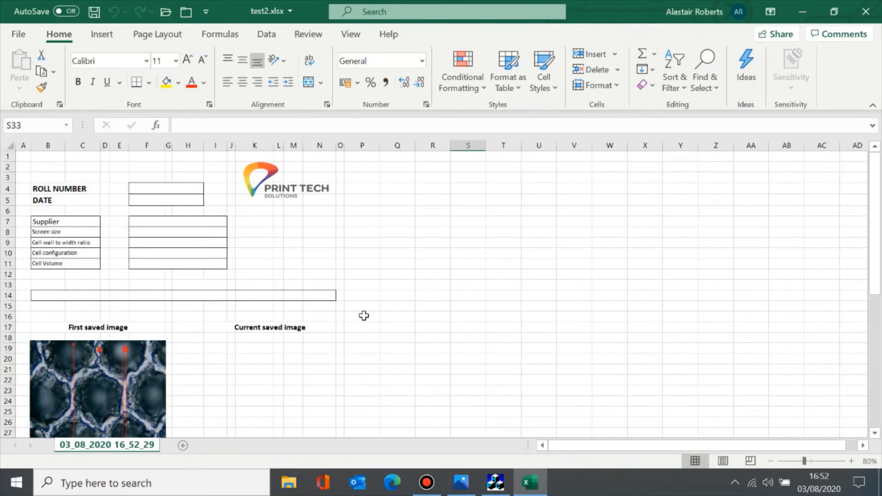
Look over the blank roll number, date, supplier and cell specification fields at the head of the report
{"action": "left_click", "coordinate": [169, 190]}
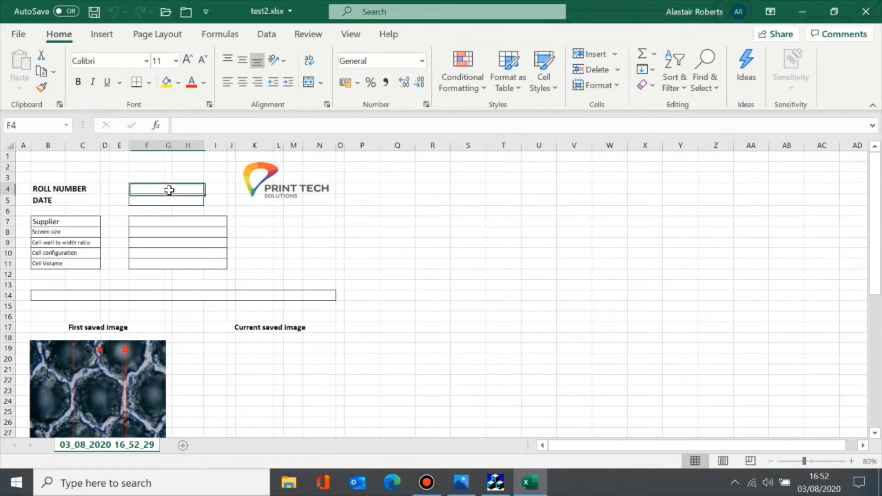
{"action": "left_click", "coordinate": [175, 207]}
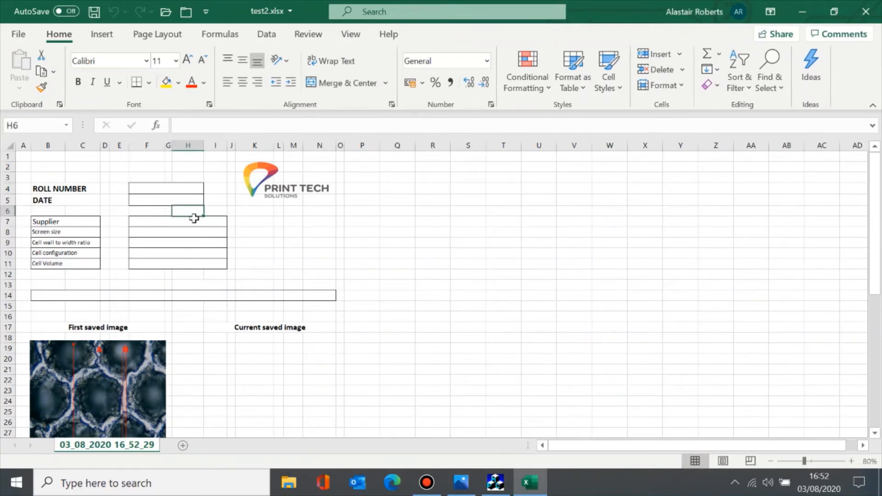
{"action": "left_click_drag", "start_coordinate": [194, 219], "coordinate": [191, 262]}
{"action": "left_click", "coordinate": [539, 274]}
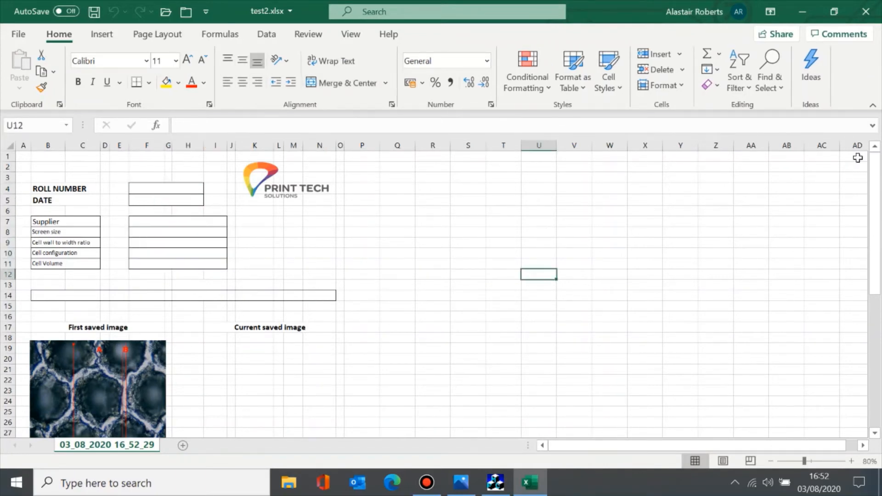
Examine the report's first saved image, roll number, date and cell measurements, and close the workbook
{"action": "left_click_drag", "start_coordinate": [875, 183], "coordinate": [875, 264]}
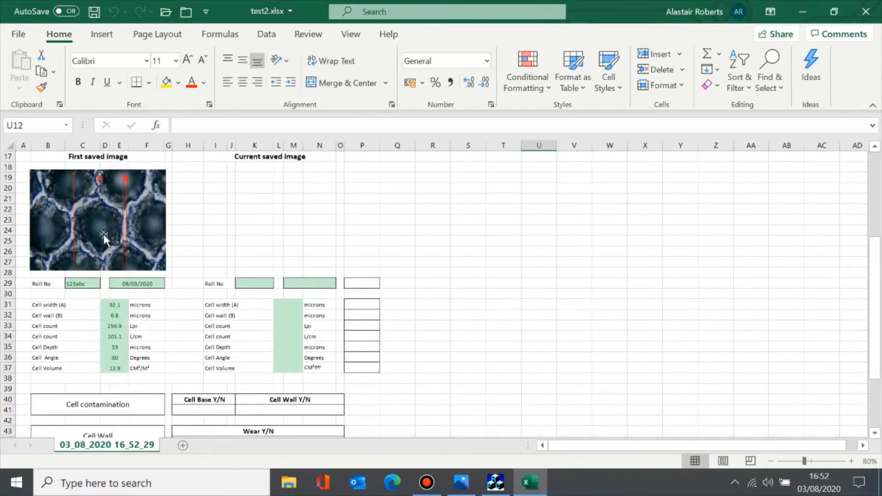
{"action": "left_click", "coordinate": [98, 225]}
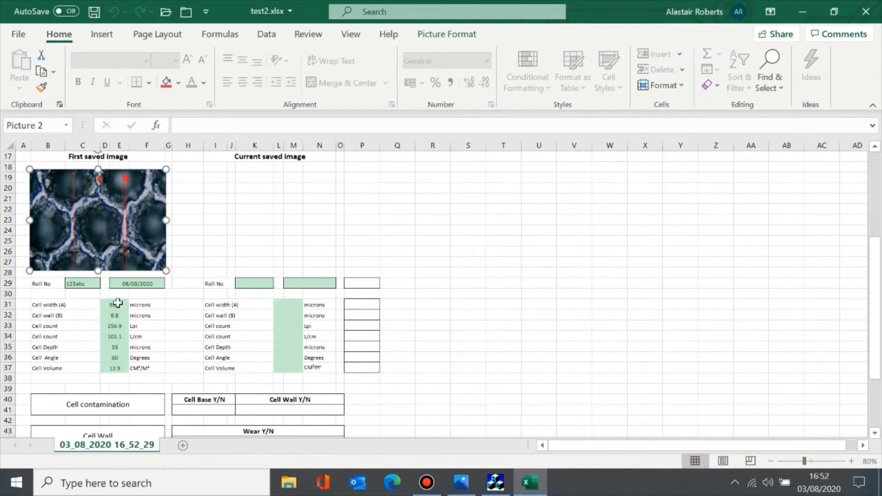
{"action": "left_click", "coordinate": [76, 284]}
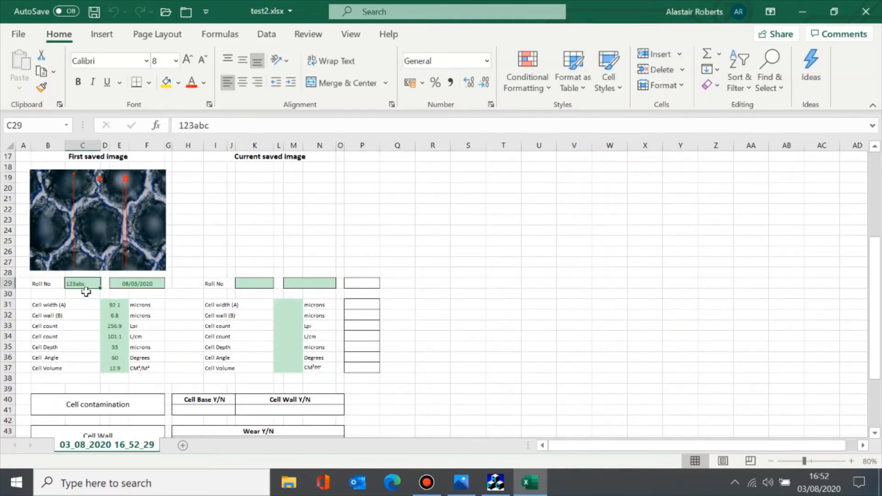
{"action": "left_click", "coordinate": [151, 284]}
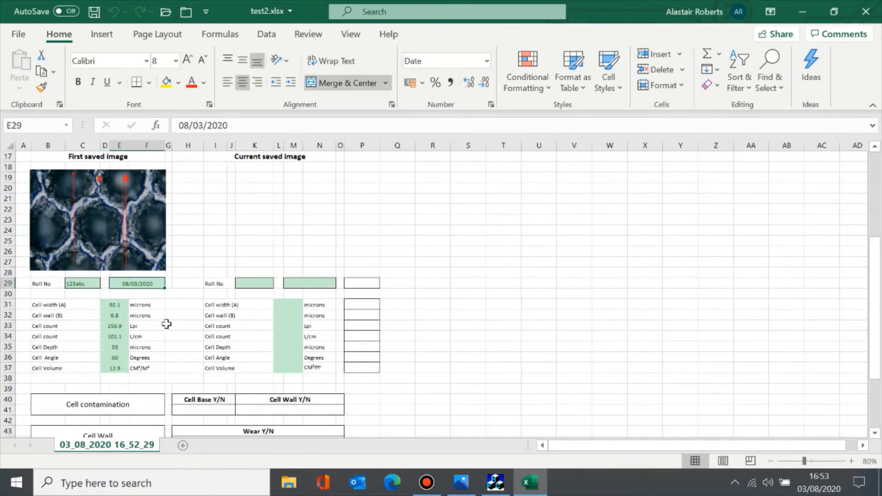
{"action": "left_click", "coordinate": [115, 306]}
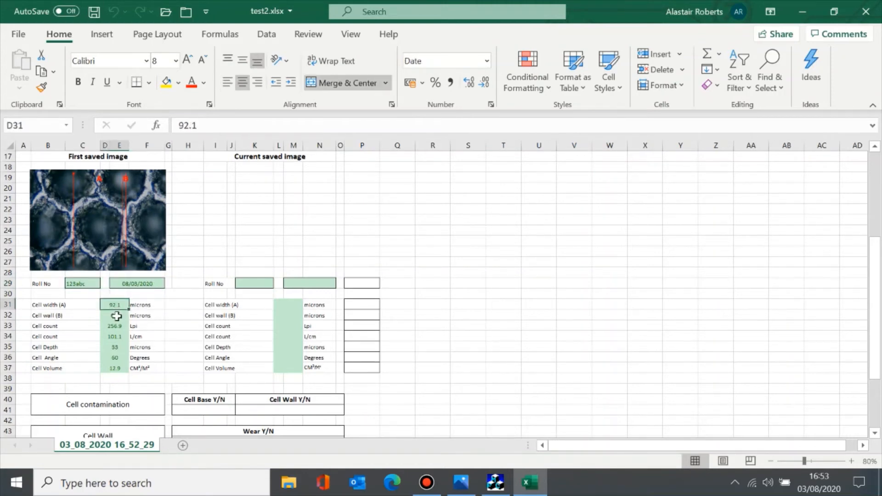
{"action": "left_click_drag", "start_coordinate": [116, 316], "coordinate": [115, 370]}
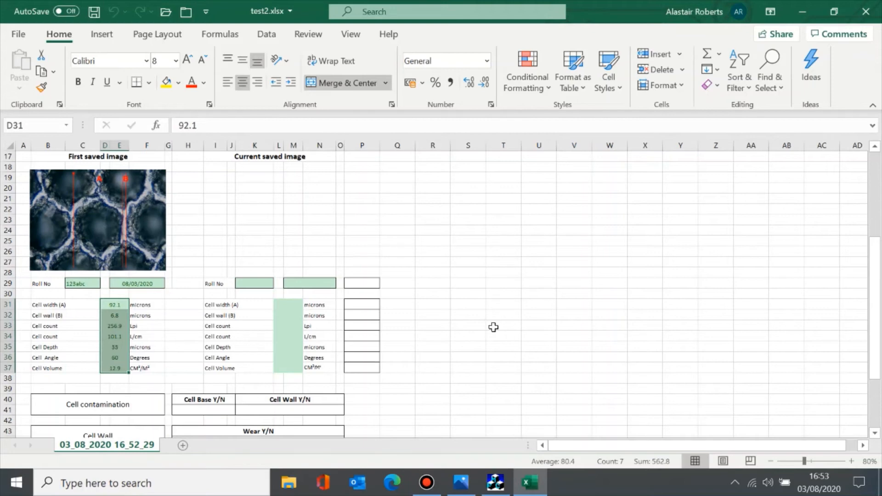
{"action": "left_click", "coordinate": [865, 12]}
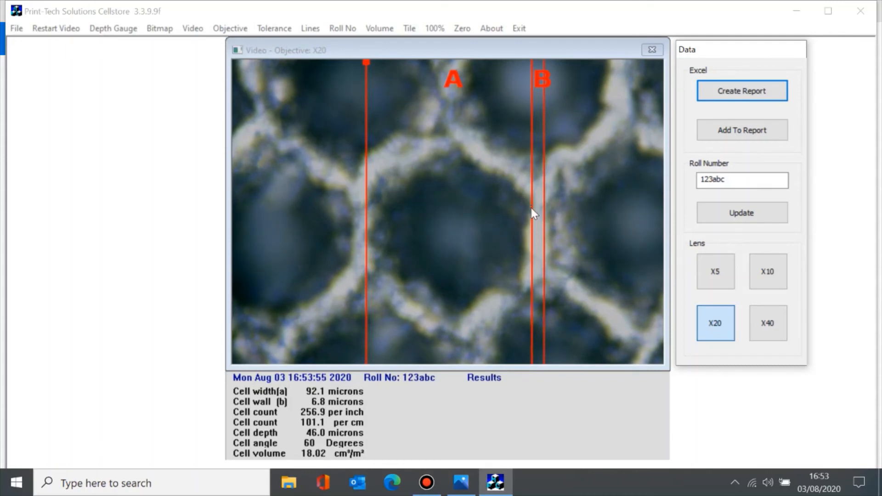
Realign the measuring lines to the blurred cell edges, for a cell width of about 86 microns and wall of about 14 microns
{"action": "mouse_move", "coordinate": [528, 209]}
{"action": "left_mouse_down"}
{"action": "mouse_move", "coordinate": [517, 206]}
{"action": "mouse_move", "coordinate": [556, 223]}
{"action": "left_mouse_up"}
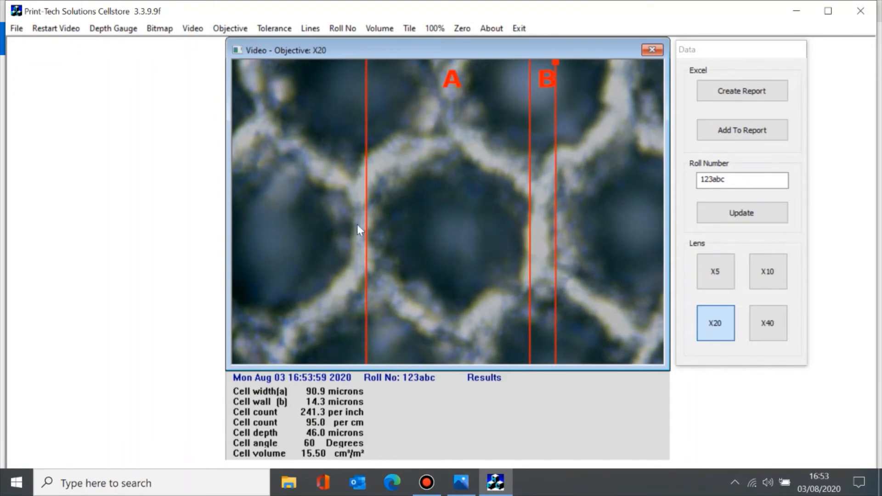
{"action": "left_click_drag", "start_coordinate": [369, 223], "coordinate": [376, 226]}
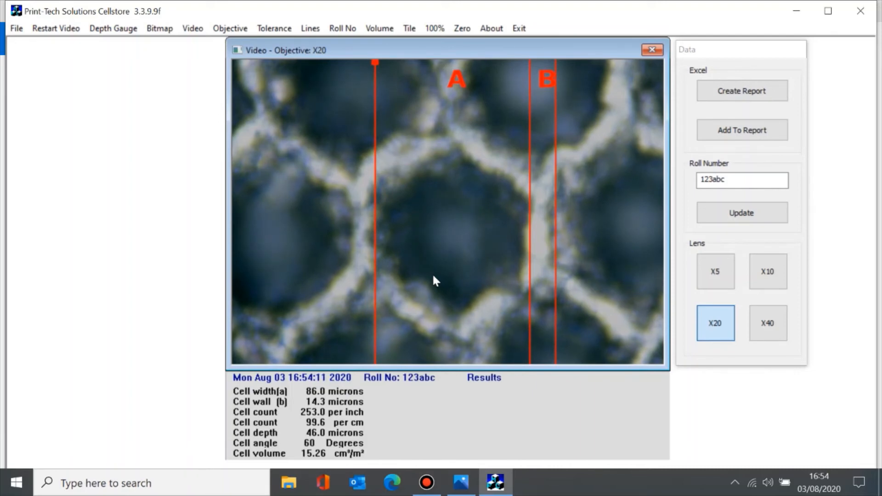
Add the current measurement to the existing report test2.xlsx, accepting replacement of the file
{"action": "left_click", "coordinate": [760, 133]}
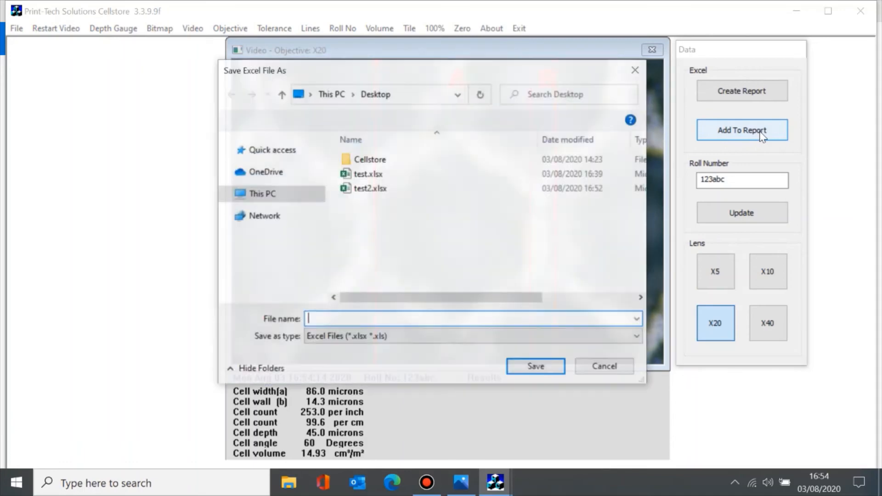
{"action": "left_click", "coordinate": [363, 192]}
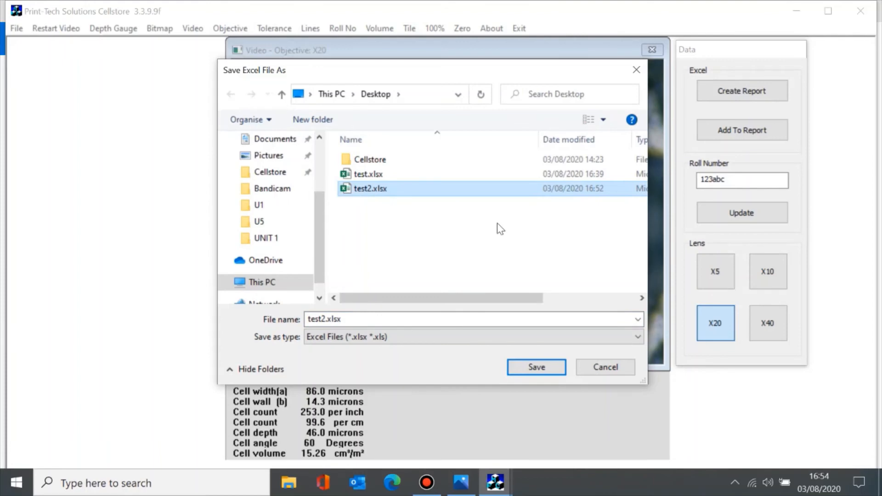
{"action": "left_click", "coordinate": [541, 366]}
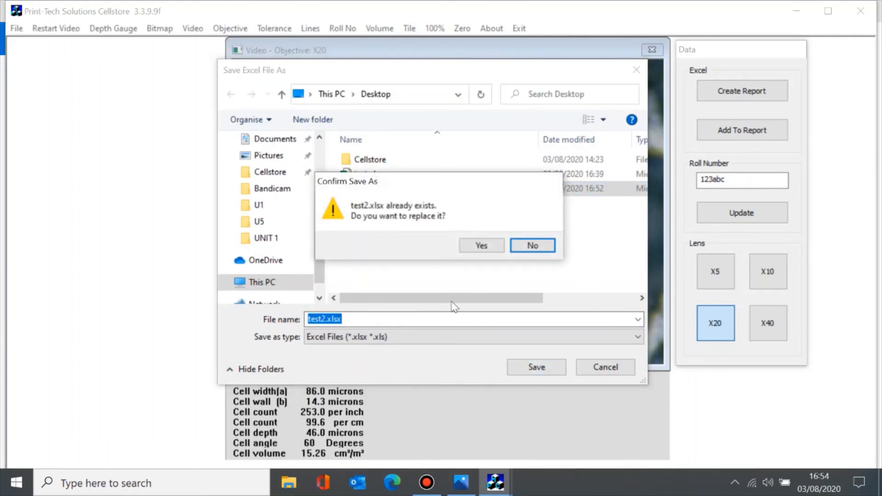
{"action": "left_click", "coordinate": [478, 244]}
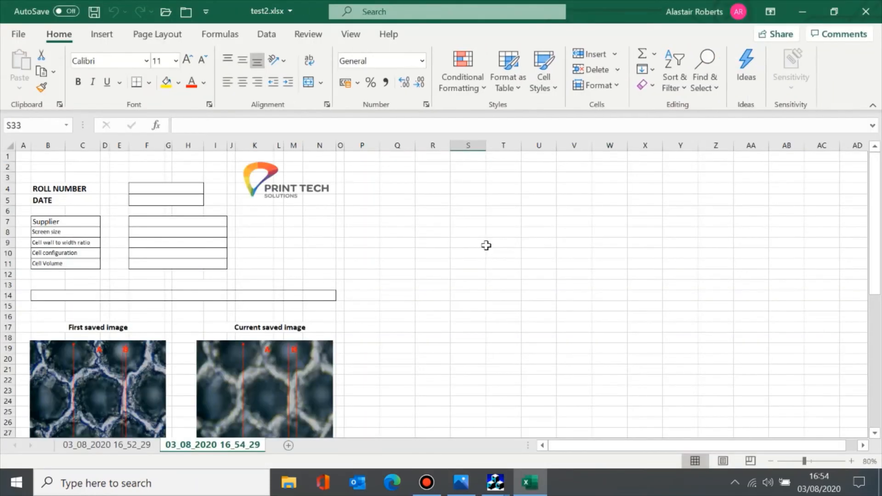
Check the images and readings on the newly added report sheet against the 03_08_2020 16_52_29 sheet
{"action": "left_click_drag", "start_coordinate": [878, 186], "coordinate": [880, 241]}
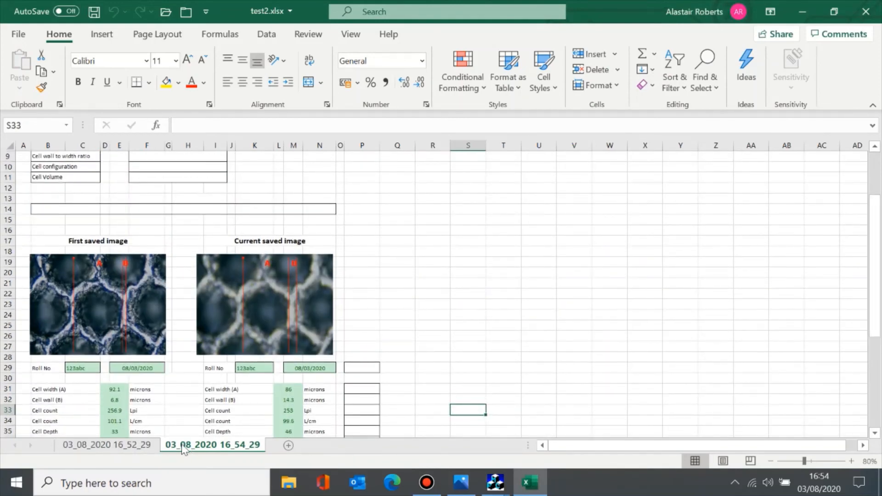
{"action": "left_click", "coordinate": [132, 447]}
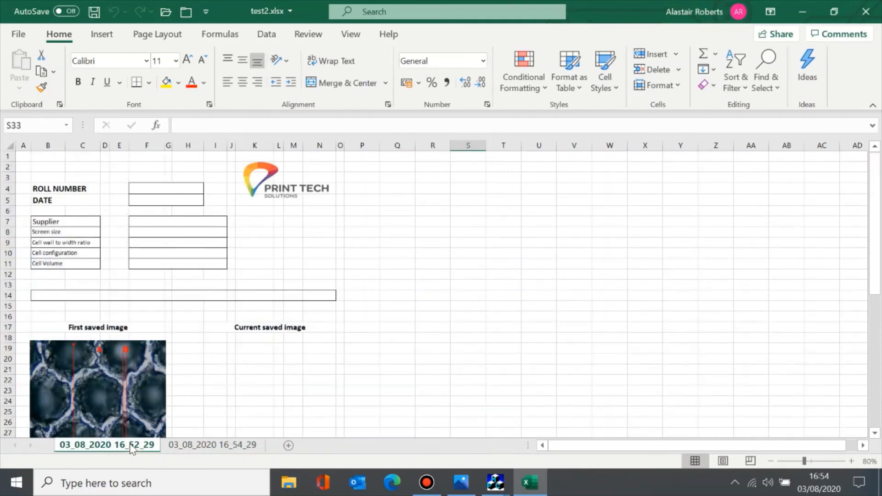
{"action": "left_click_drag", "start_coordinate": [875, 179], "coordinate": [876, 258]}
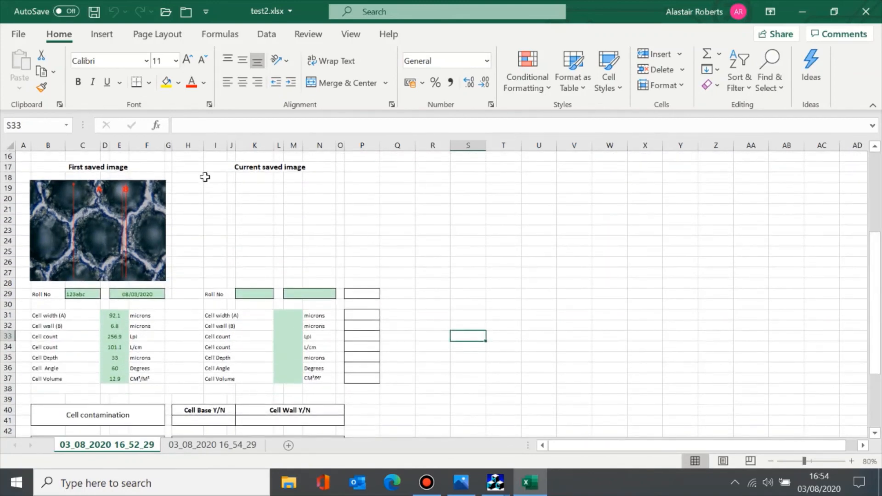
Compare the first and current saved images and their cell measurements on the 03_08_2020 16_54_29 sheet
{"action": "left_click", "coordinate": [220, 444]}
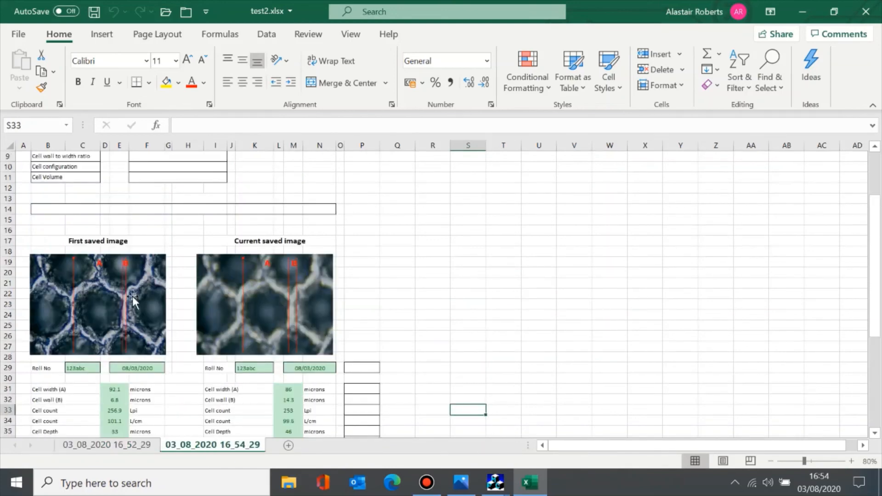
{"action": "left_click", "coordinate": [94, 288]}
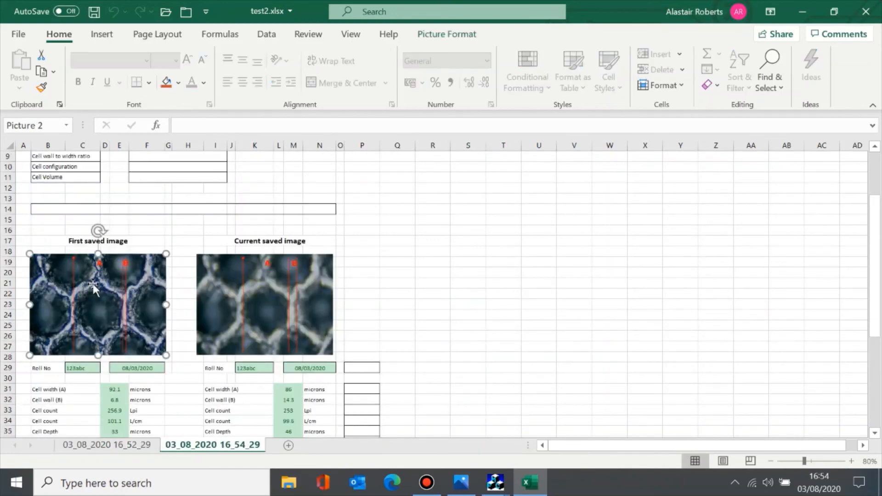
{"action": "left_click", "coordinate": [255, 300]}
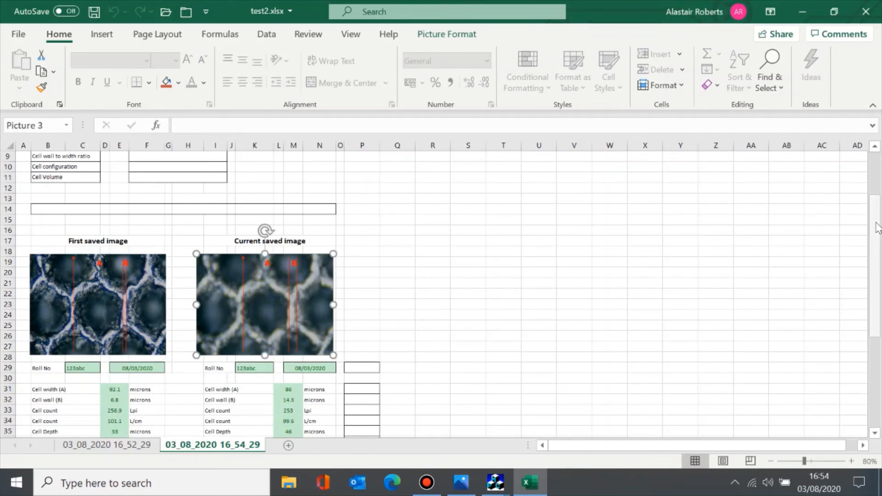
{"action": "left_click_drag", "start_coordinate": [876, 226], "coordinate": [877, 301]}
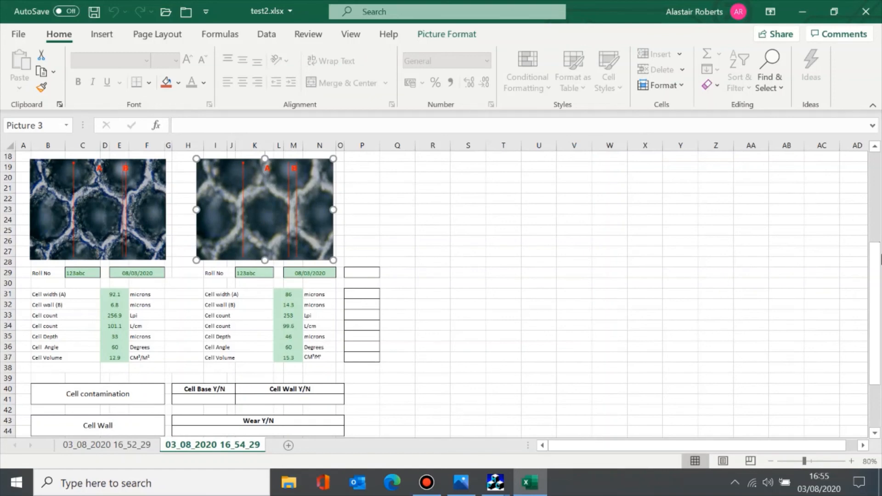
{"action": "left_click_drag", "start_coordinate": [875, 257], "coordinate": [873, 234]}
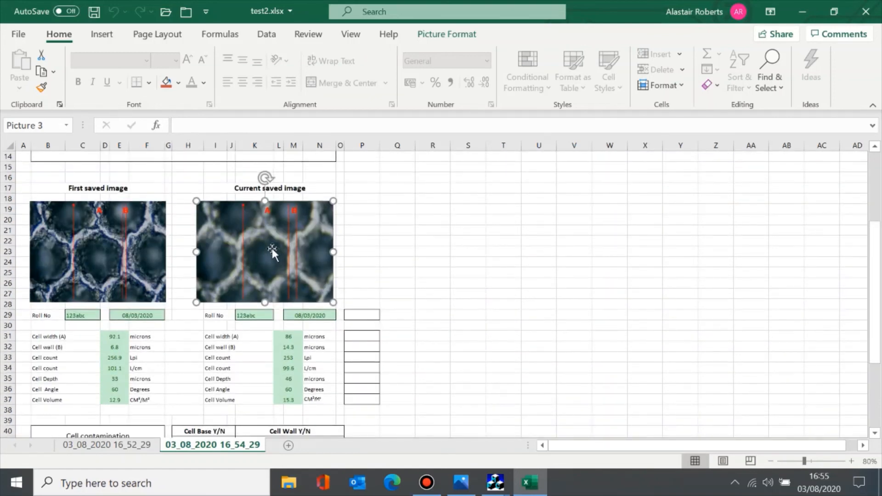
{"action": "left_click", "coordinate": [492, 207]}
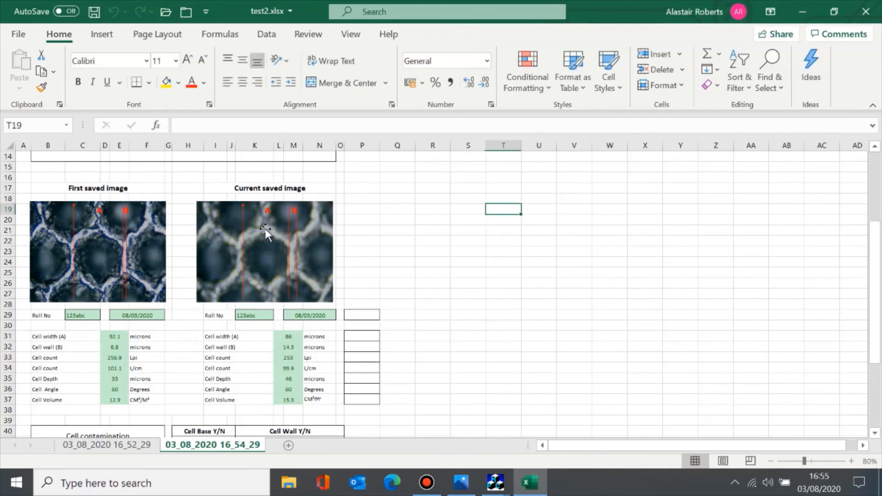
Examine the cell walls in the first saved image against those in the current saved image, selecting each picture alternately
{"action": "left_click", "coordinate": [108, 240]}
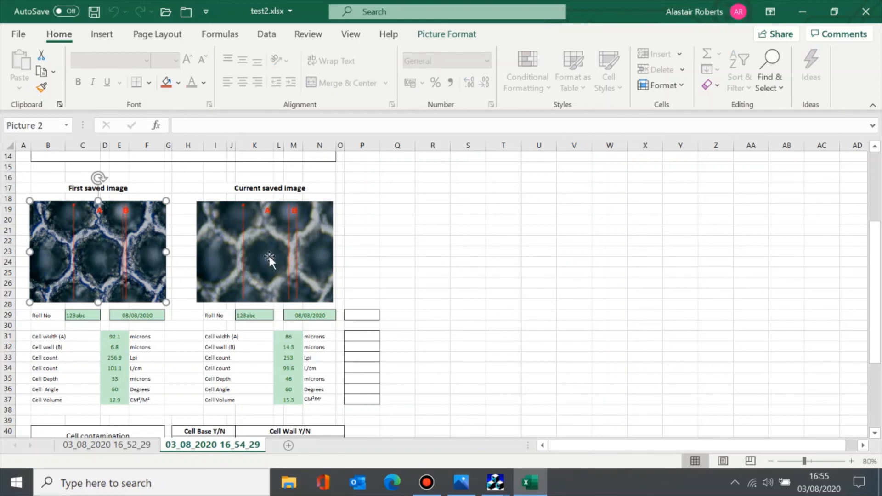
{"action": "left_click", "coordinate": [268, 254]}
{"action": "left_click", "coordinate": [102, 239]}
{"action": "left_click", "coordinate": [279, 244]}
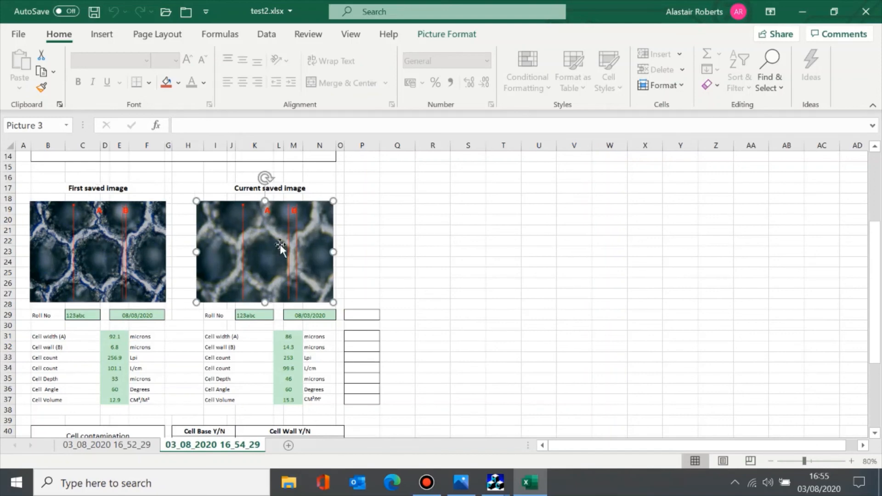
{"action": "double_click", "coordinate": [280, 244]}
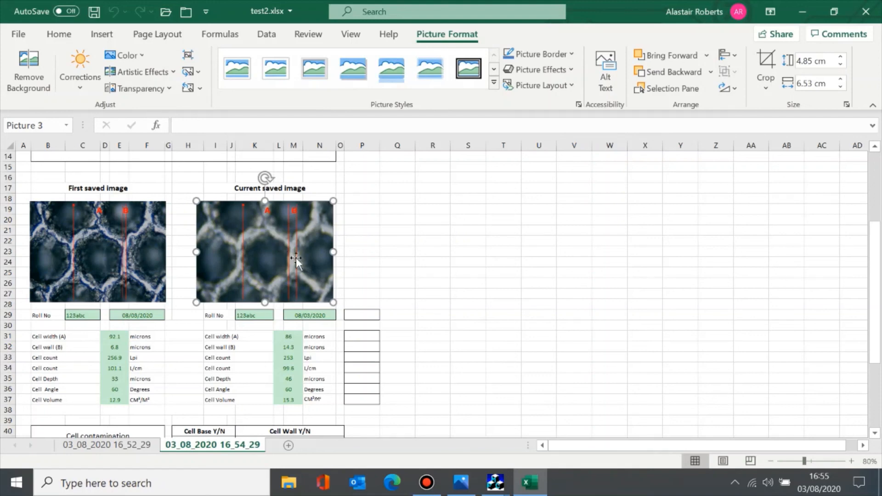
Check the current cell width, wall and depth readings against the first readings, and close the test2.xlsx report to return to Cellstore
{"action": "left_click", "coordinate": [110, 337]}
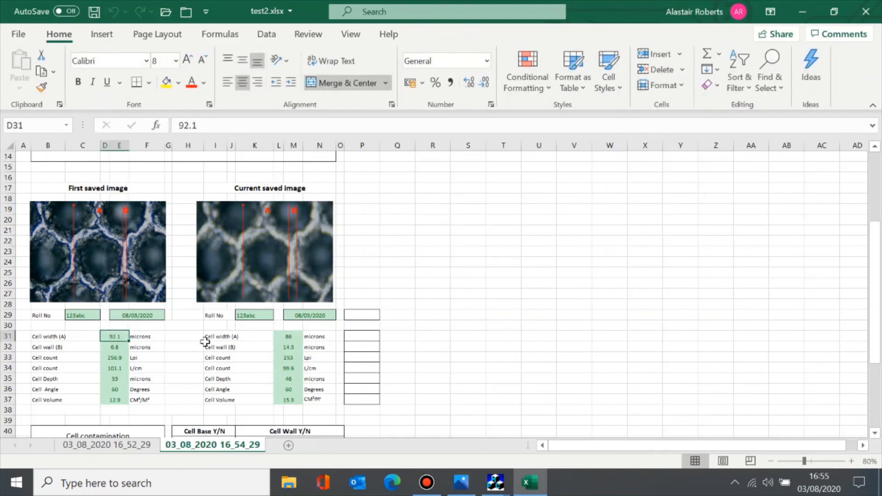
{"action": "left_click", "coordinate": [287, 337]}
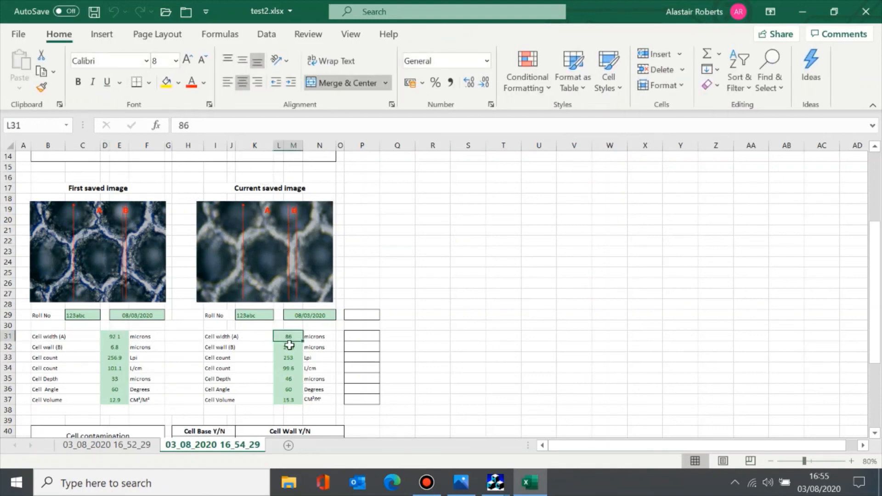
{"action": "left_click", "coordinate": [289, 346]}
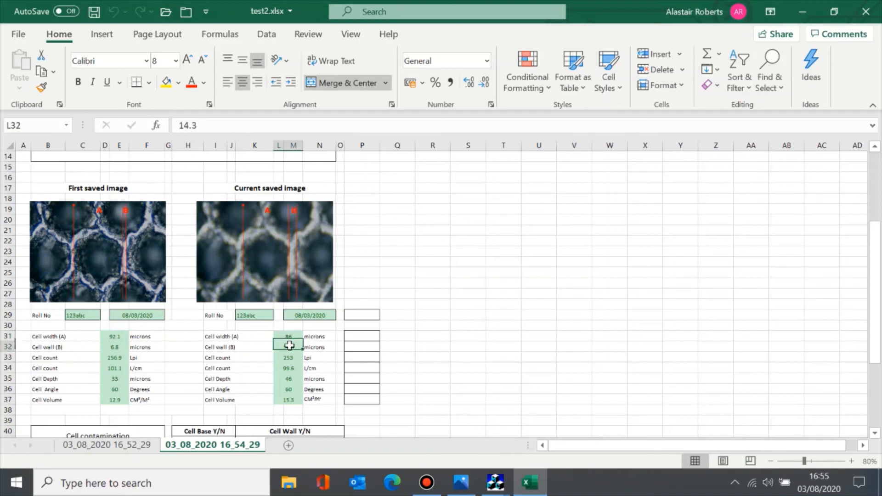
{"action": "left_click", "coordinate": [282, 381]}
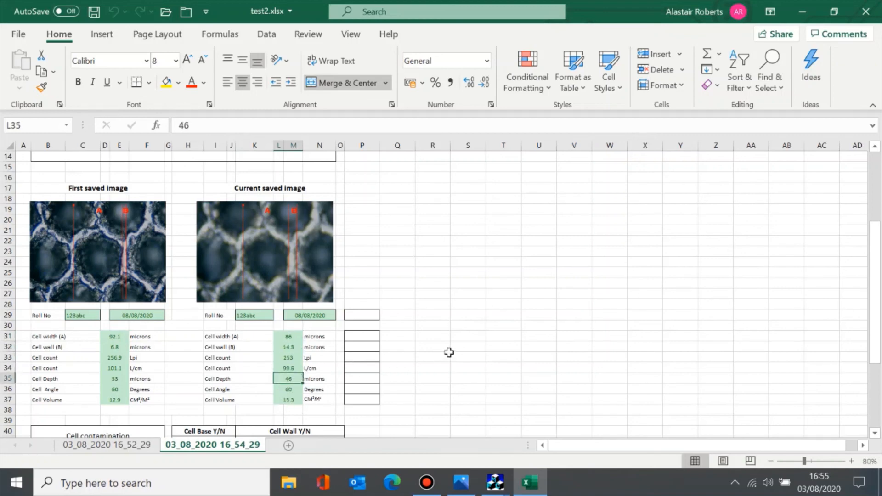
{"action": "left_click", "coordinate": [527, 262]}
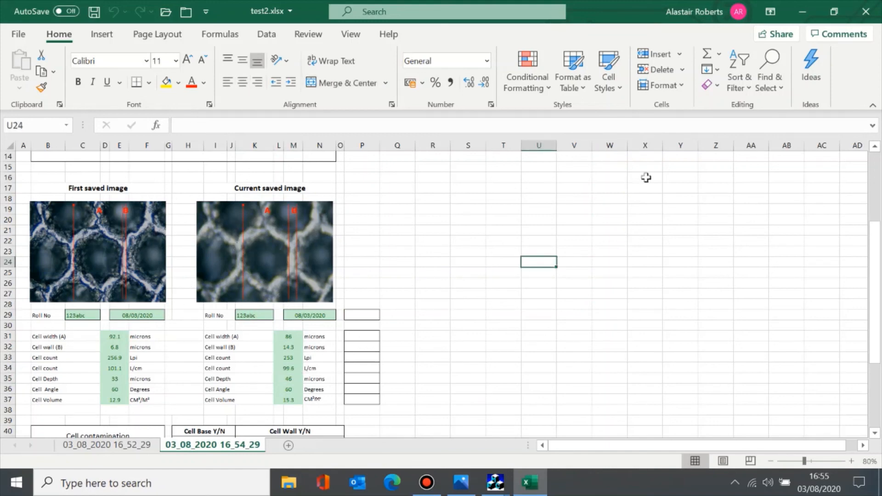
{"action": "left_click", "coordinate": [867, 13]}
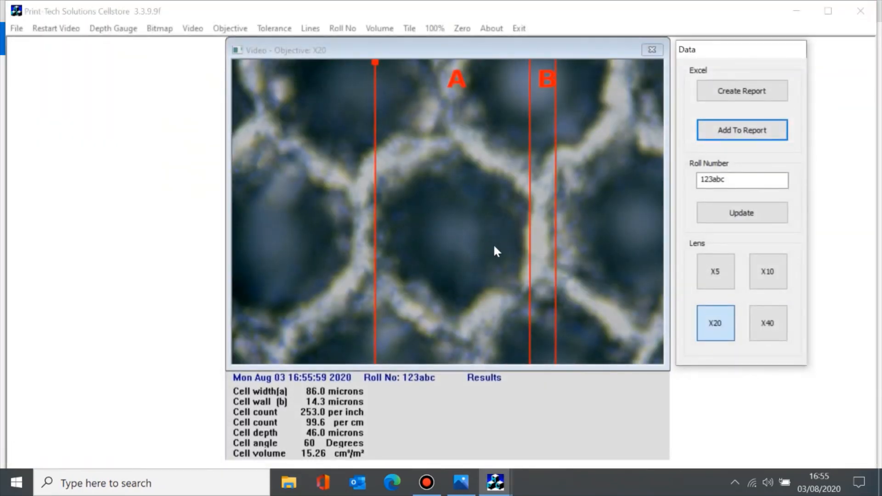